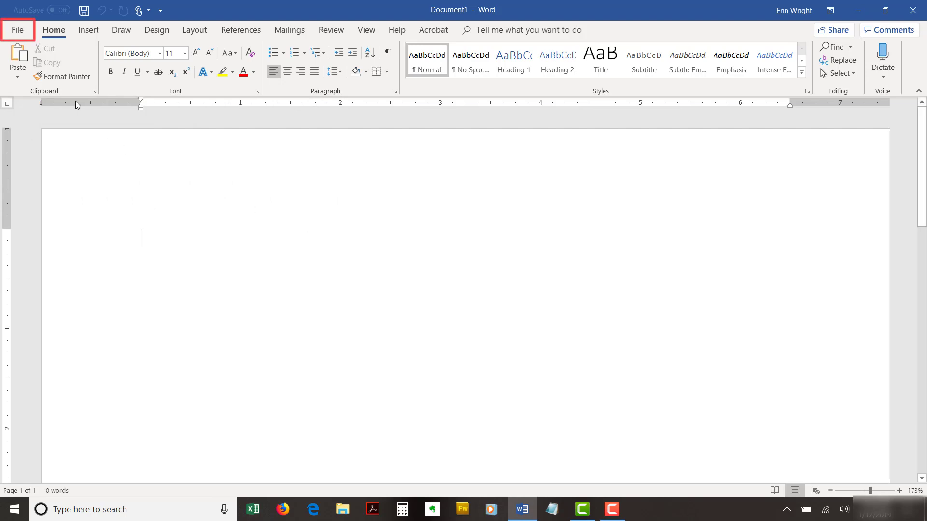
Enter 'Tag Example 1; Tag Example 2' in the Tags field on the File Info page
{"action": "left_click", "coordinate": [16, 32]}
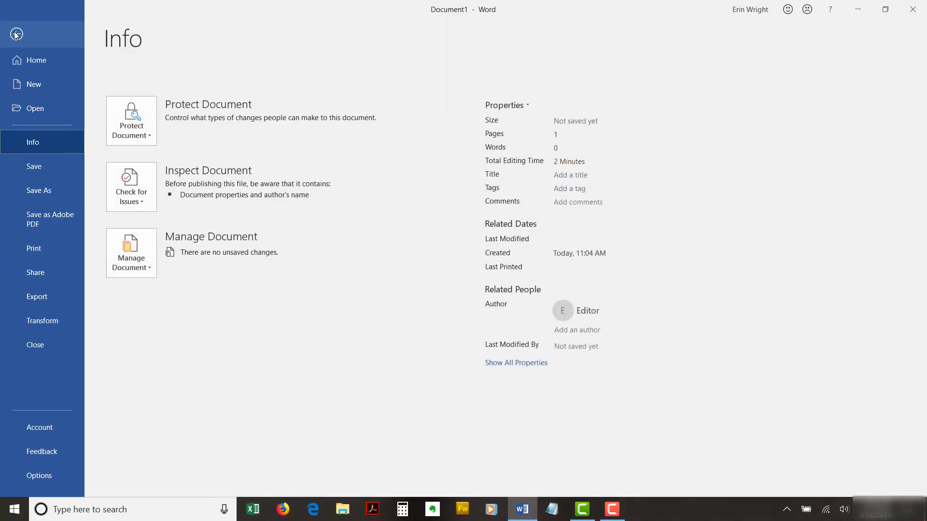
{"action": "left_click", "coordinate": [571, 189]}
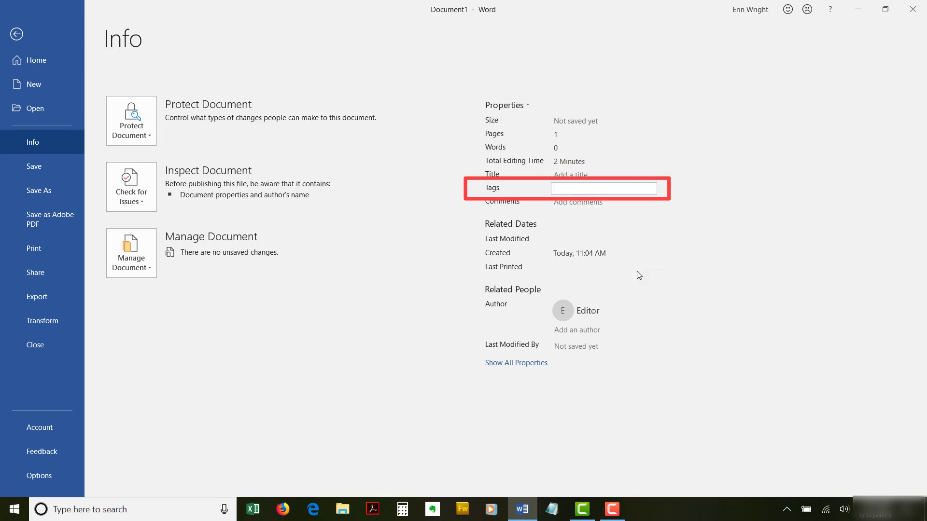
{"action": "type", "text": "Tag E"}
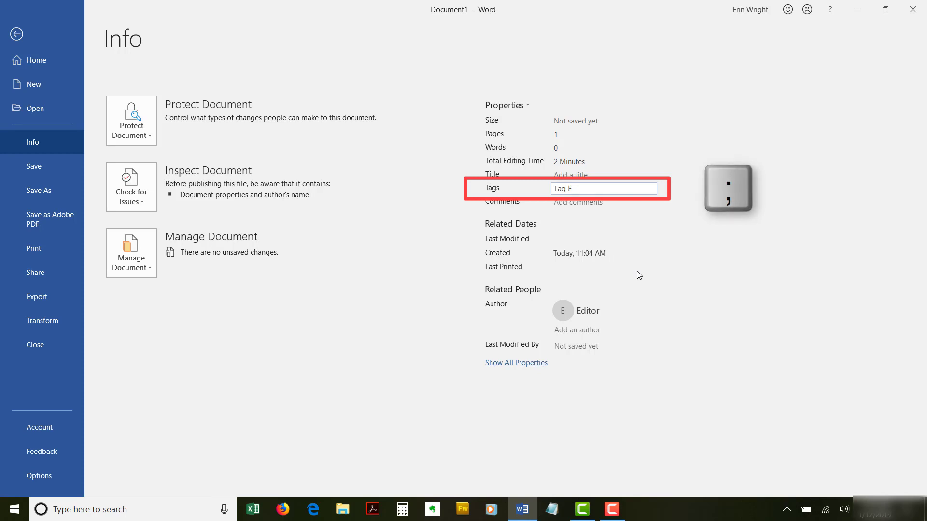
{"action": "type", "text": "xample 1"}
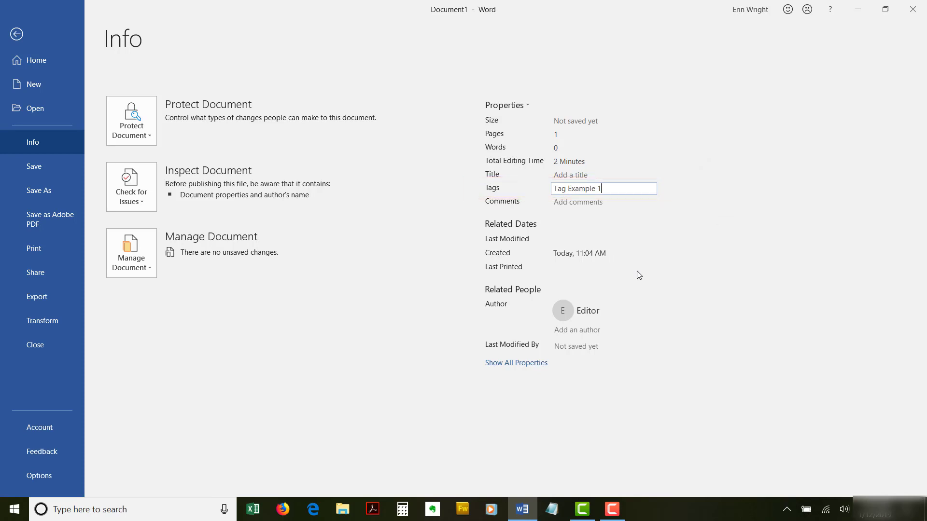
{"action": "type", "text": "; Tag Example"}
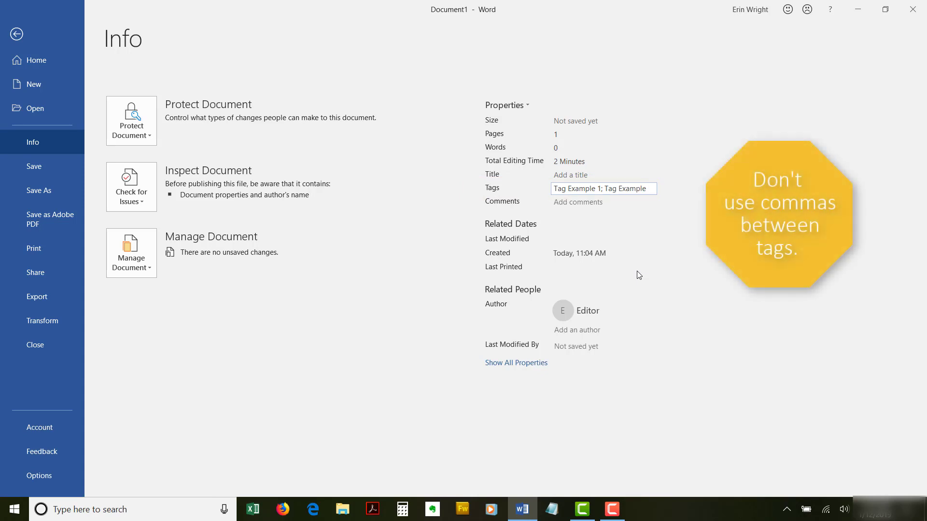
{"action": "type", "text": " 2"}
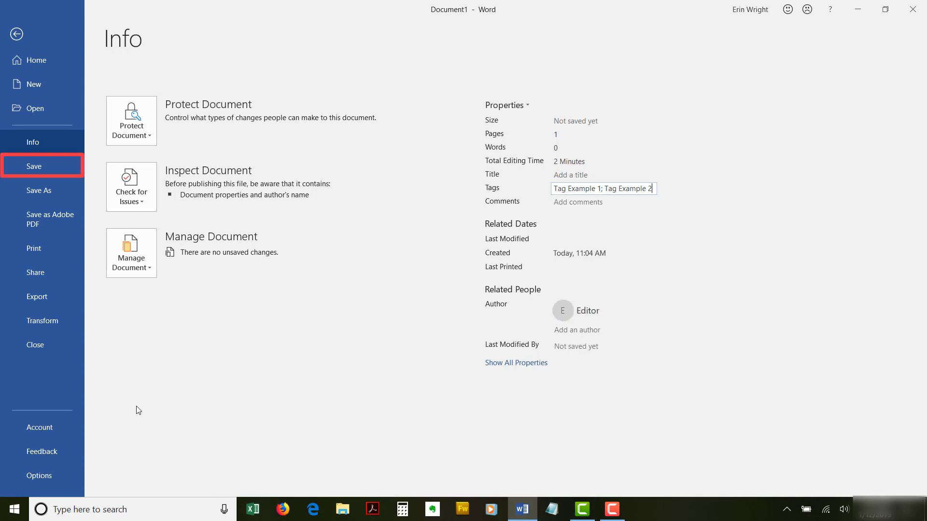
{"action": "left_click", "coordinate": [182, 410]}
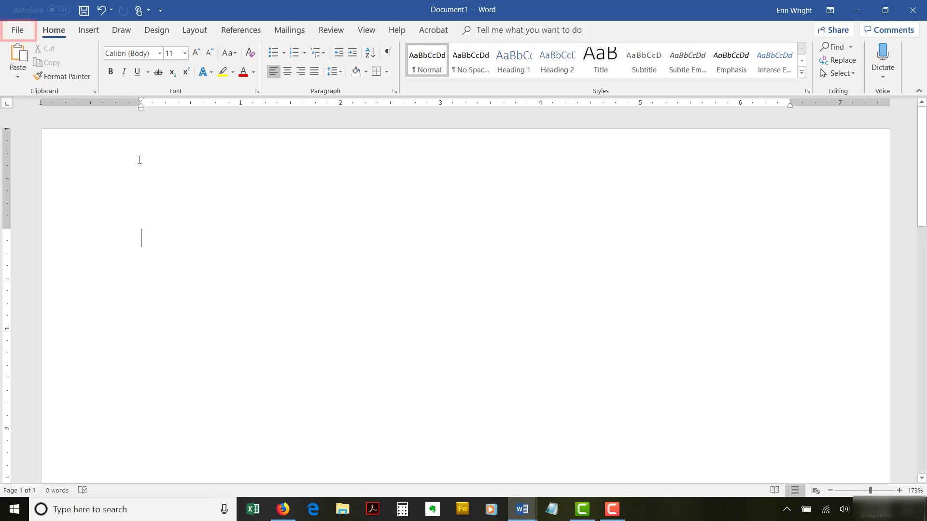
Open Advanced Properties from the Properties dropdown on the File Info page
{"action": "left_click", "coordinate": [19, 31]}
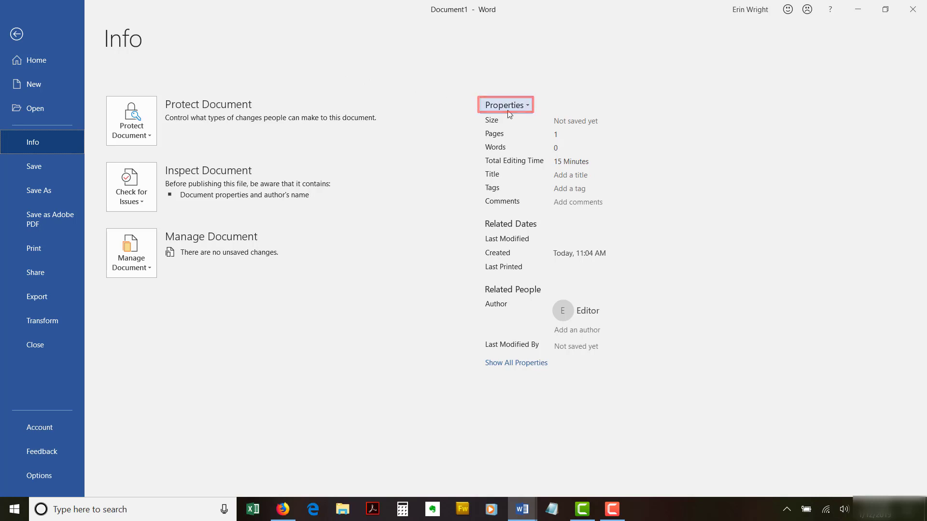
{"action": "left_click", "coordinate": [508, 111]}
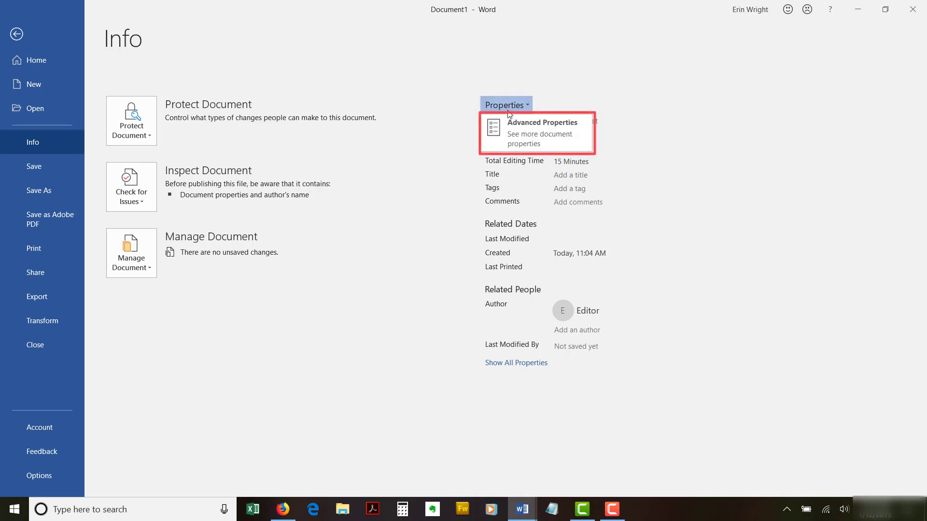
{"action": "left_click", "coordinate": [523, 125]}
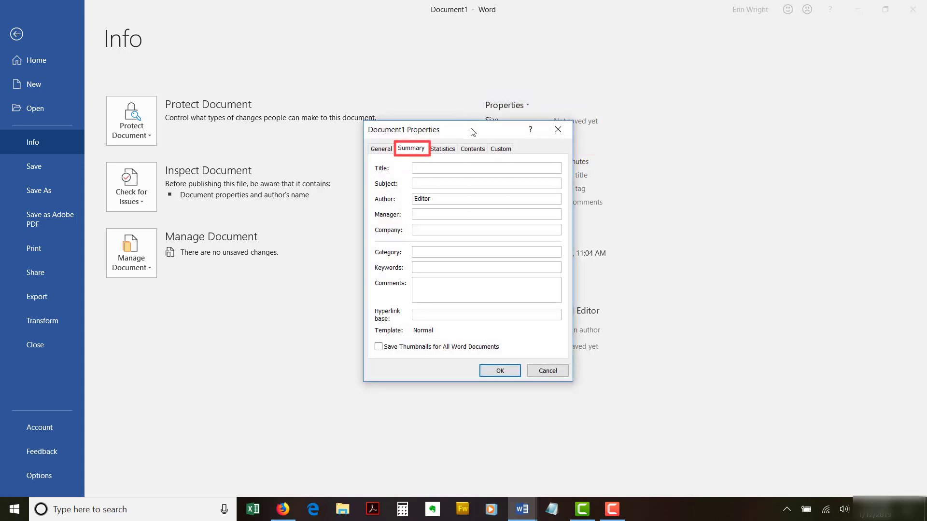
Enter 'Tag Example 3; Tag Example 4' in the Summary tab's Keywords field and confirm with OK
{"action": "left_click", "coordinate": [470, 267]}
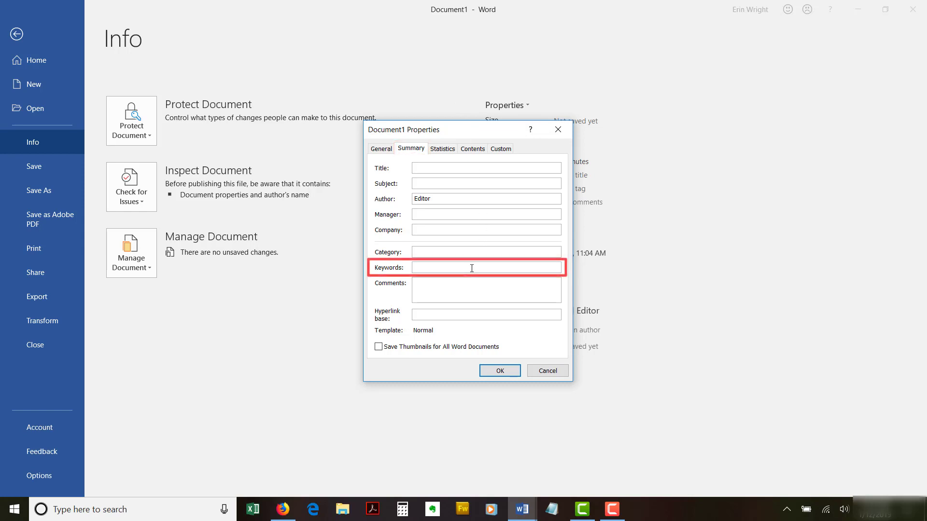
{"action": "type", "text": "Tag Example 3"}
{"action": "type", "text": "; Tag E"}
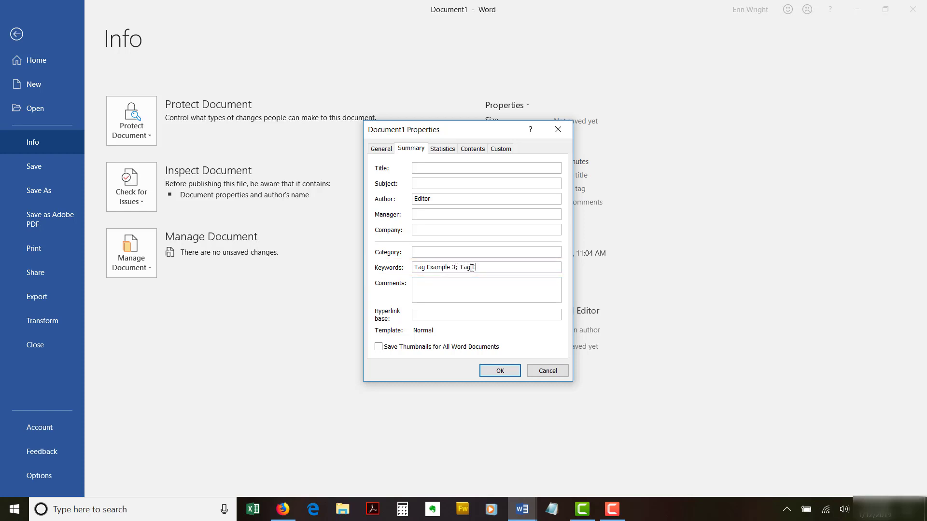
{"action": "type", "text": "xample 4"}
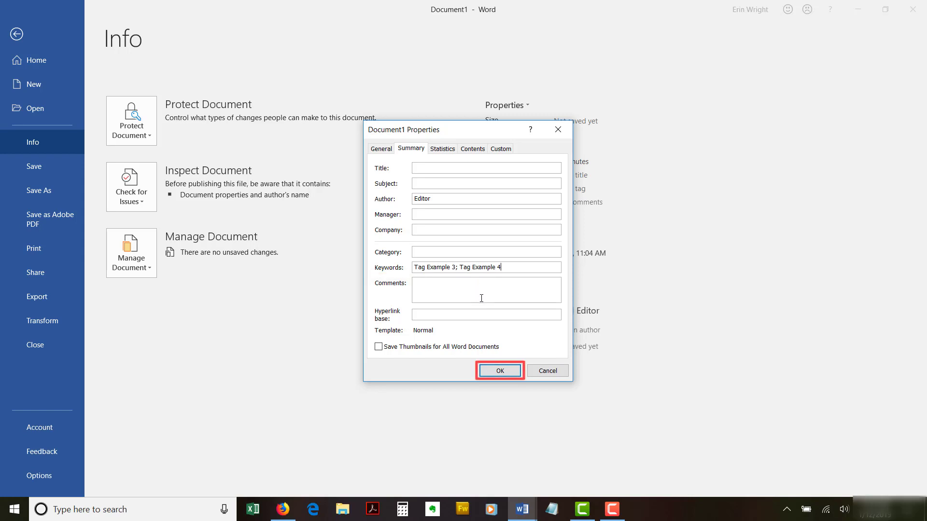
{"action": "left_click", "coordinate": [509, 374]}
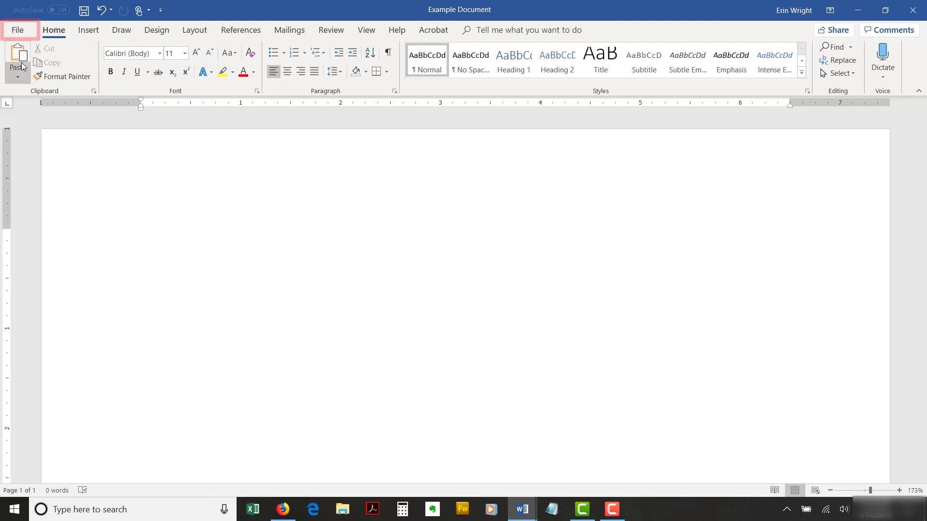
Open the full Save As dialog through File > Save As > More options
{"action": "left_click", "coordinate": [20, 30]}
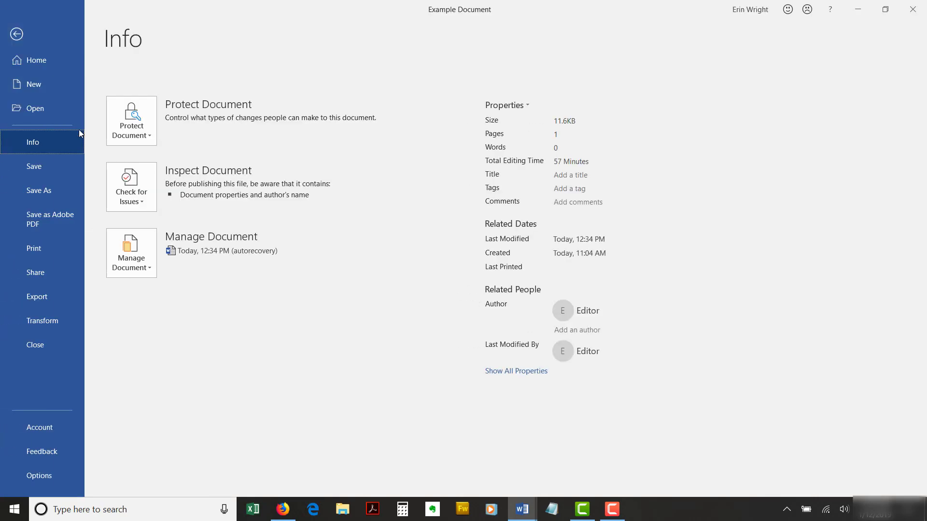
{"action": "left_click", "coordinate": [42, 190]}
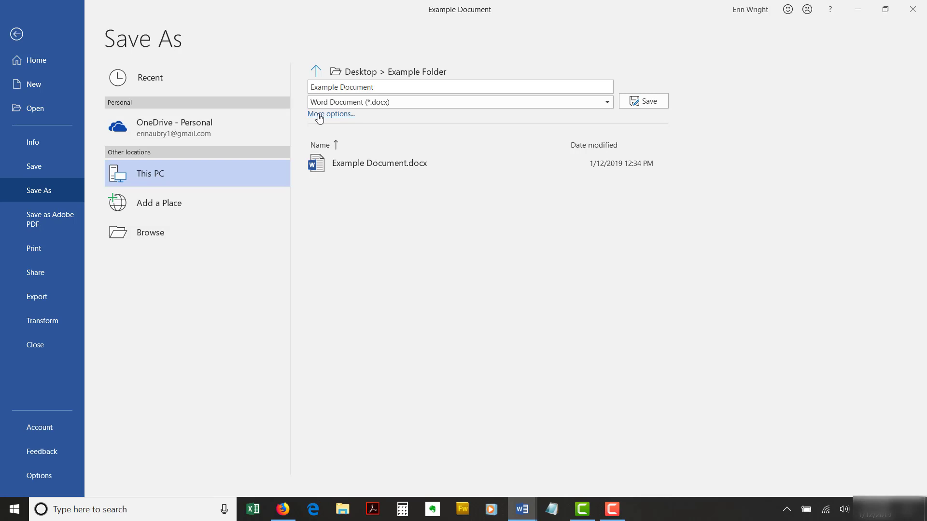
{"action": "left_click", "coordinate": [319, 114]}
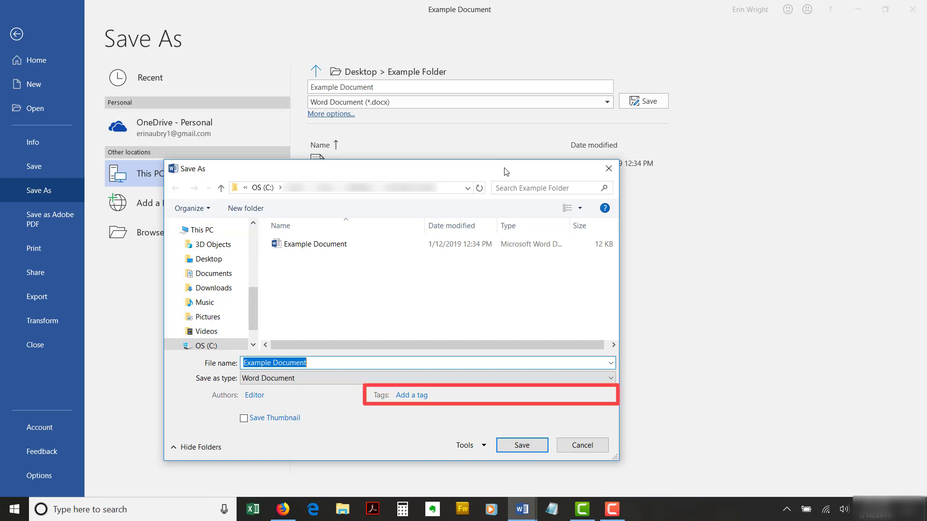
Fill the Save As Tags field with 'Example Tag 5; Example Tag 6;' and save
{"action": "left_click", "coordinate": [405, 397]}
{"action": "type", "text": "Example Tag 5; "}
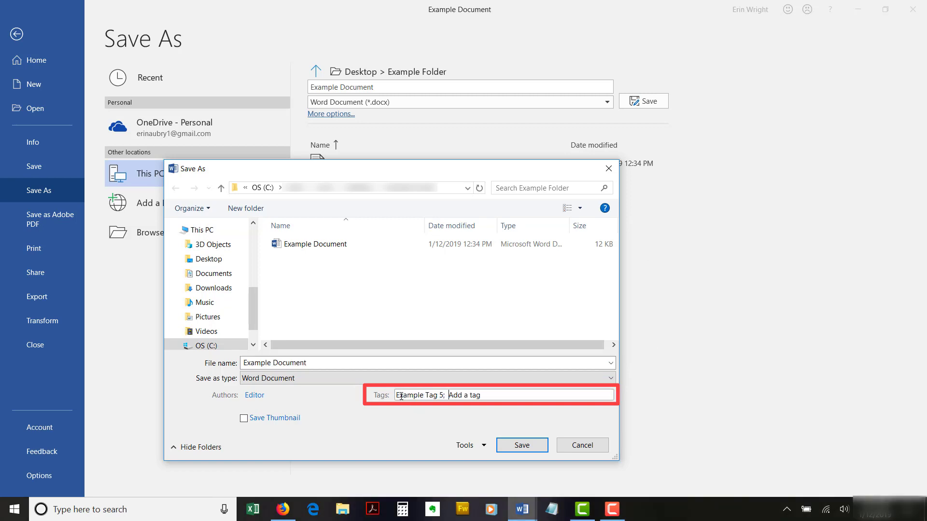
{"action": "type", "text": "Example "}
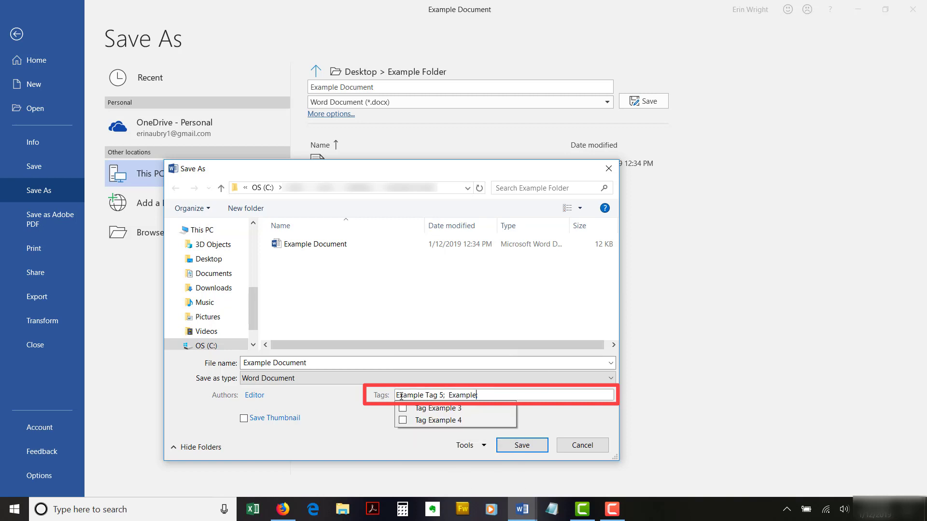
{"action": "type", "text": "Tag 6"}
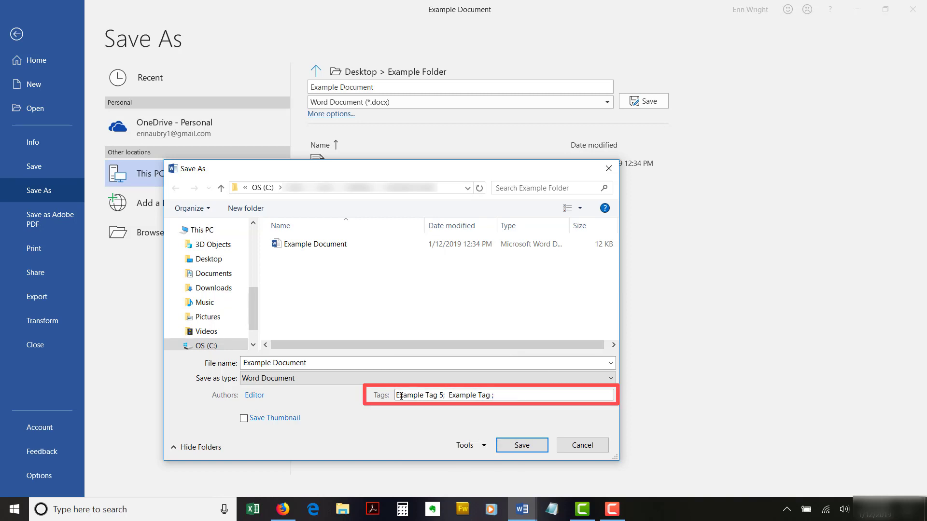
{"action": "type", "text": ";"}
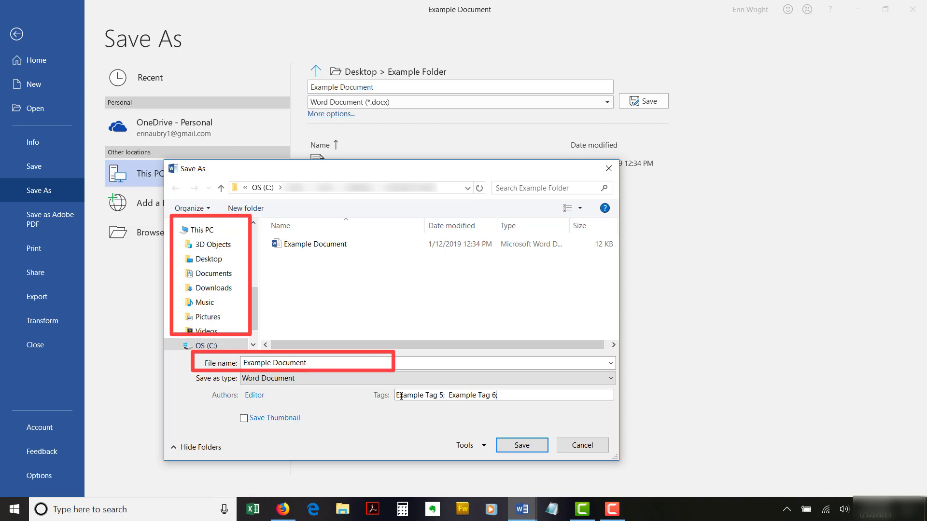
{"action": "type", "text": ";"}
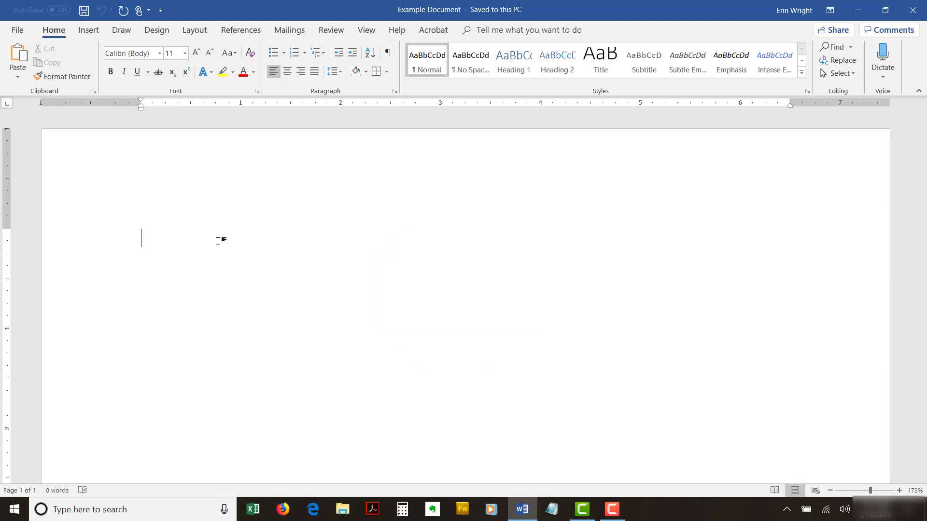
Select and delete the entire Tags value in the File Info properties
{"action": "left_click", "coordinate": [18, 30]}
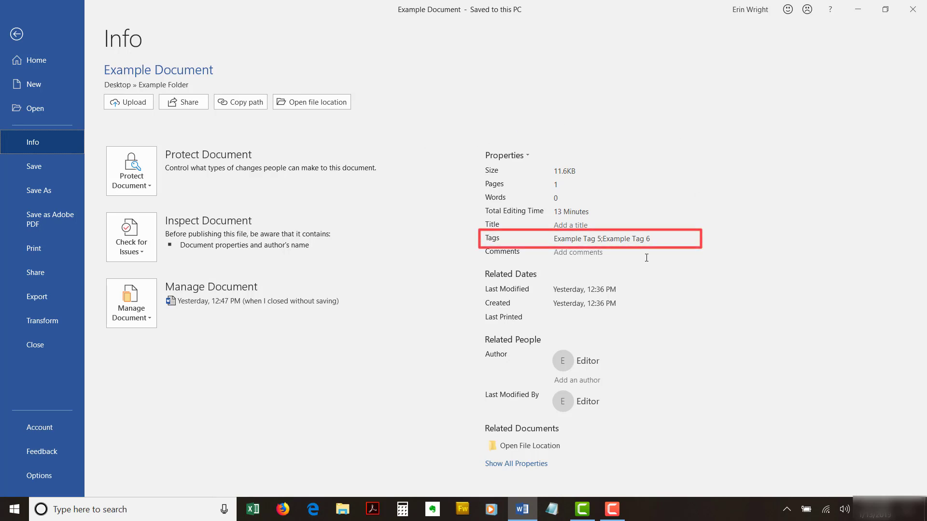
{"action": "left_click", "coordinate": [628, 239]}
{"action": "triple_click", "coordinate": [628, 240]}
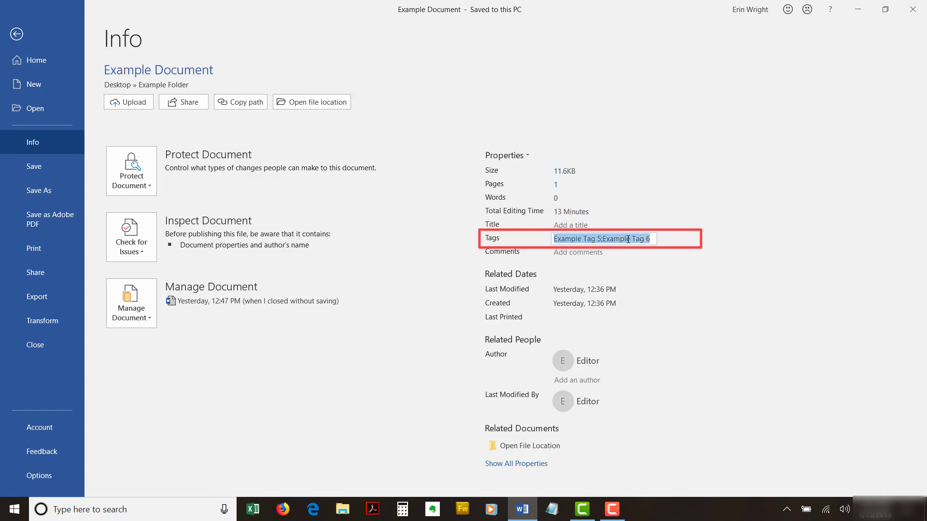
{"action": "key", "text": "Delete"}
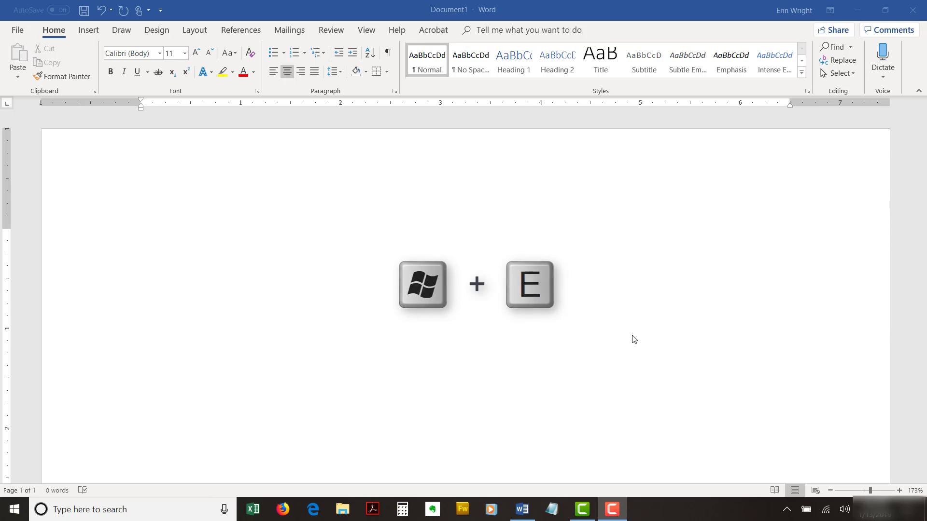
Open File Explorer and search for 'tag:Test Tag 1'
{"action": "key", "text": "super+e"}
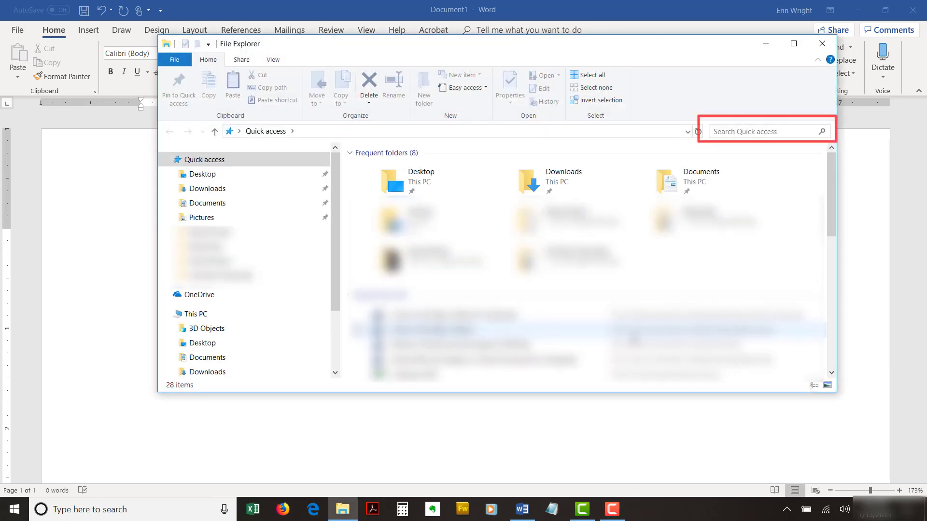
{"action": "left_click", "coordinate": [788, 134]}
{"action": "type", "text": "tag:"}
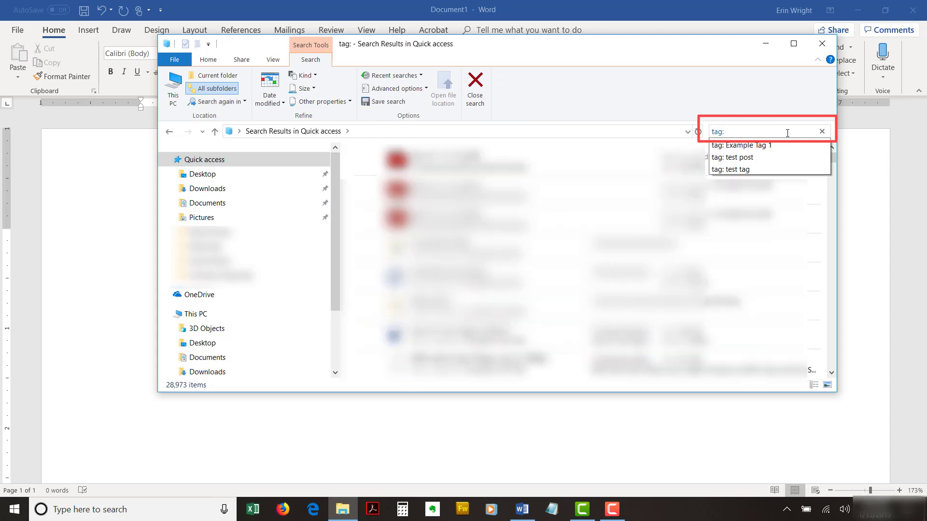
{"action": "type", "text": "Test Tag 1"}
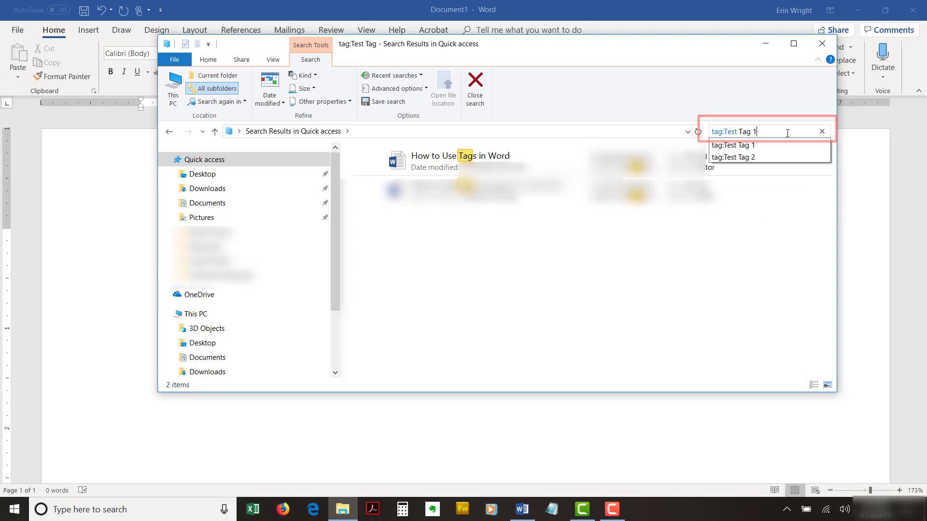
{"action": "key", "text": "Return"}
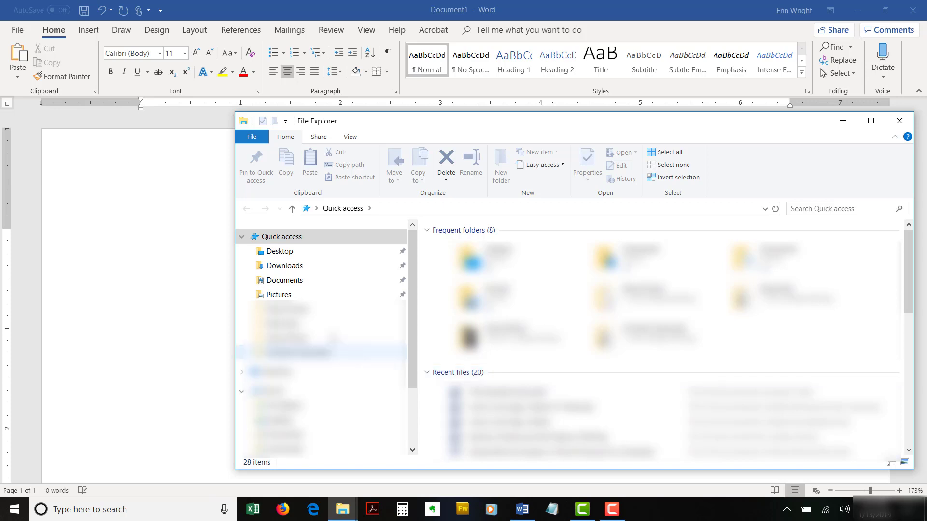
Open An Example Folder inside Documents
{"action": "left_click", "coordinate": [307, 281]}
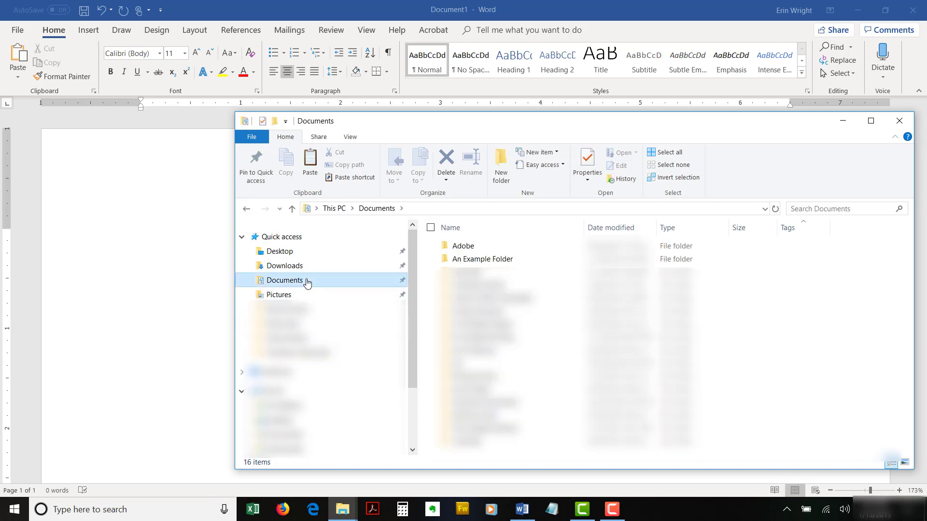
{"action": "left_click", "coordinate": [479, 261]}
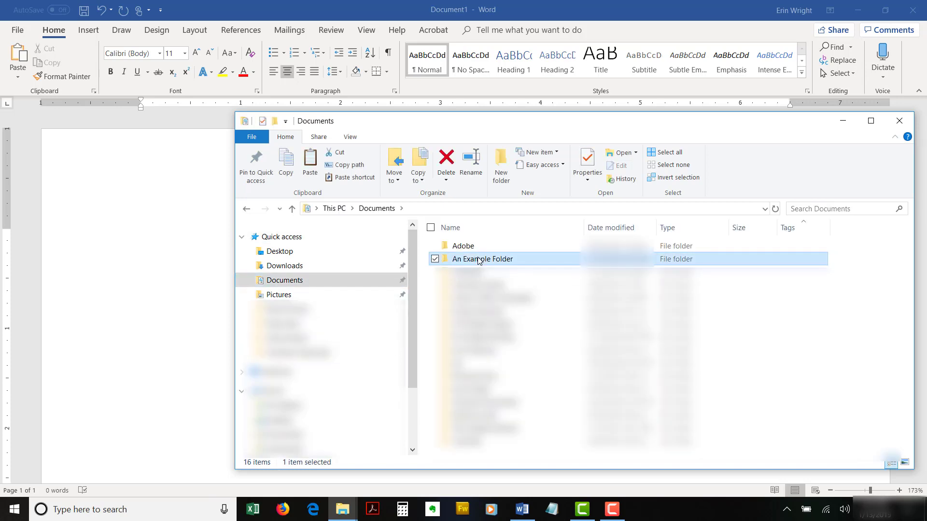
{"action": "double_click", "coordinate": [478, 260]}
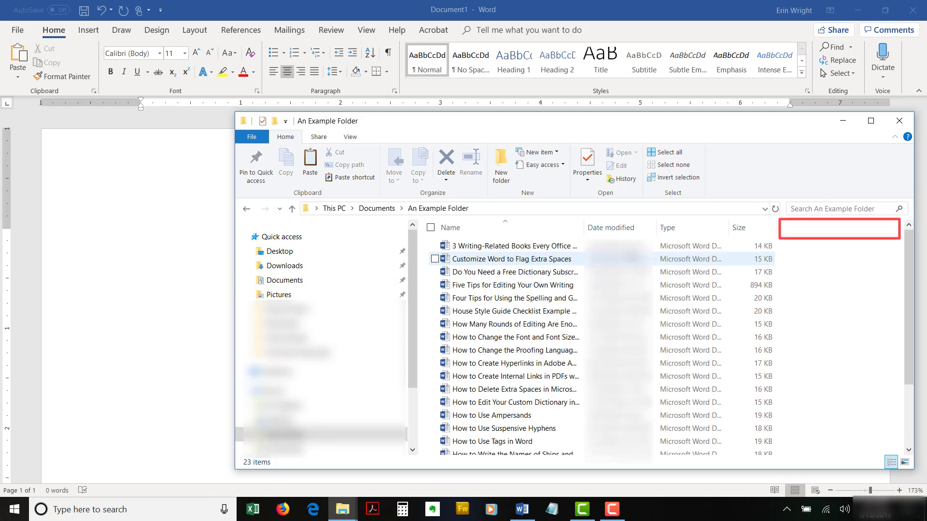
Add a Tags column and filter the file list to Test Tag
{"action": "right_click", "coordinate": [809, 232]}
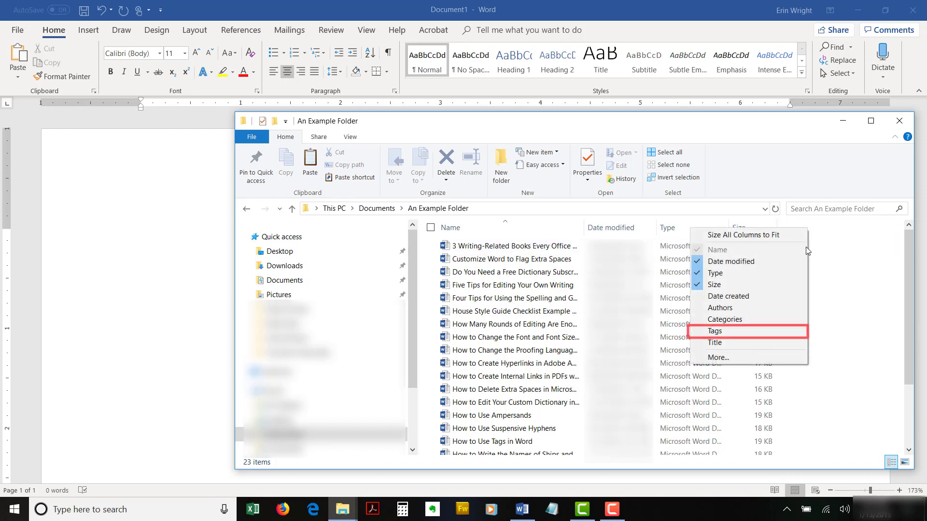
{"action": "left_click", "coordinate": [743, 332]}
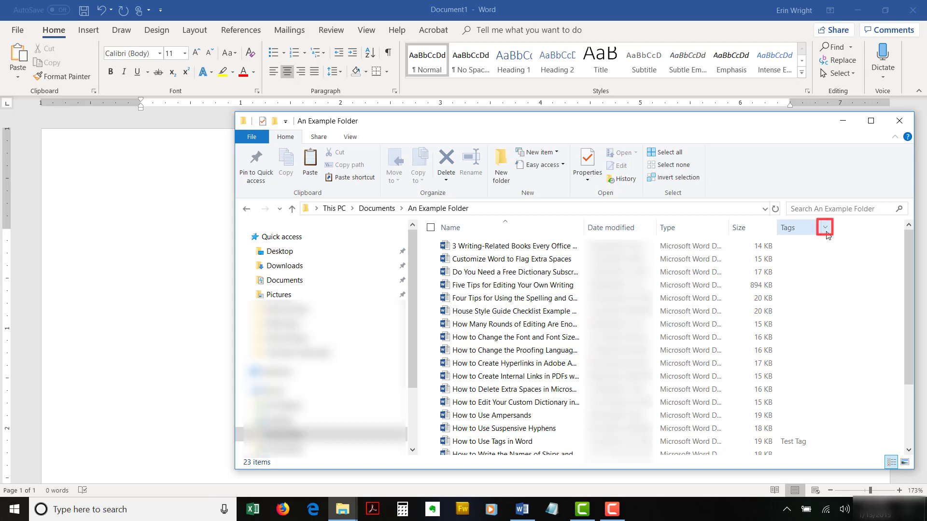
{"action": "left_click", "coordinate": [825, 228]}
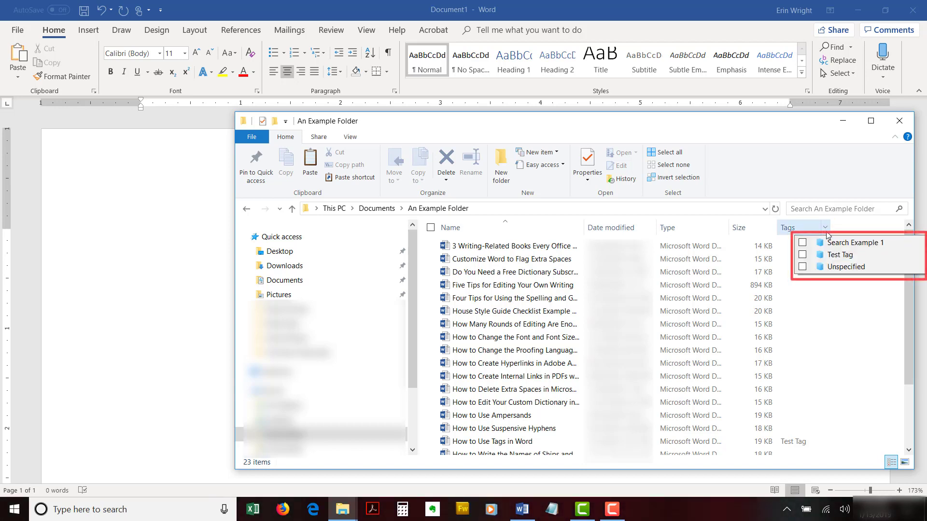
{"action": "left_click", "coordinate": [802, 255]}
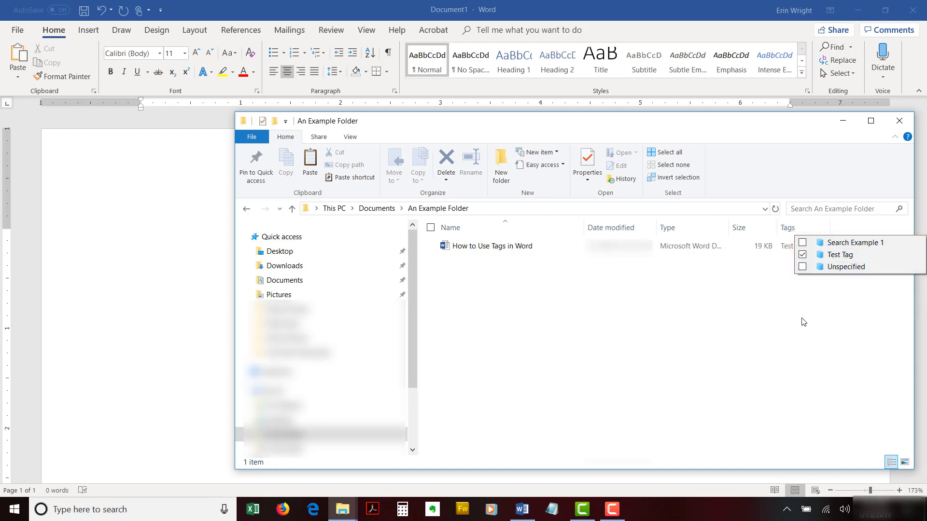
{"action": "left_click", "coordinate": [795, 358]}
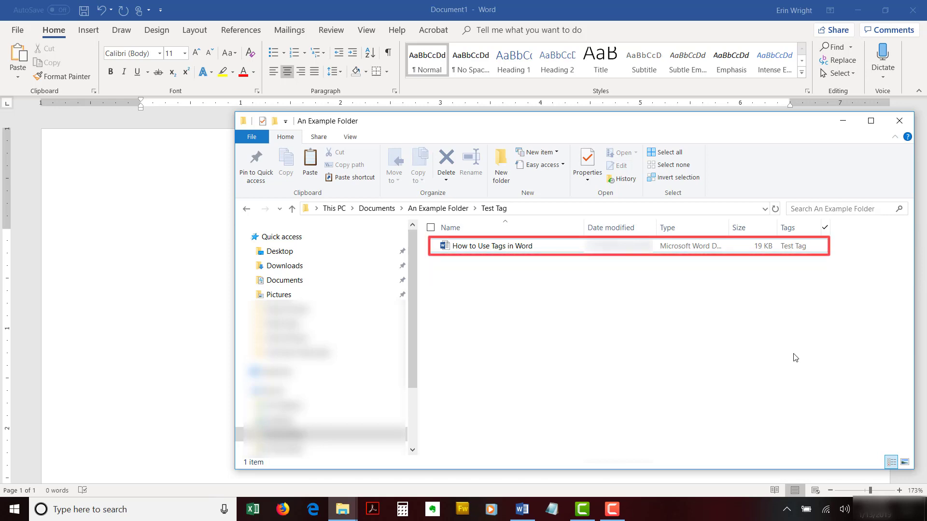